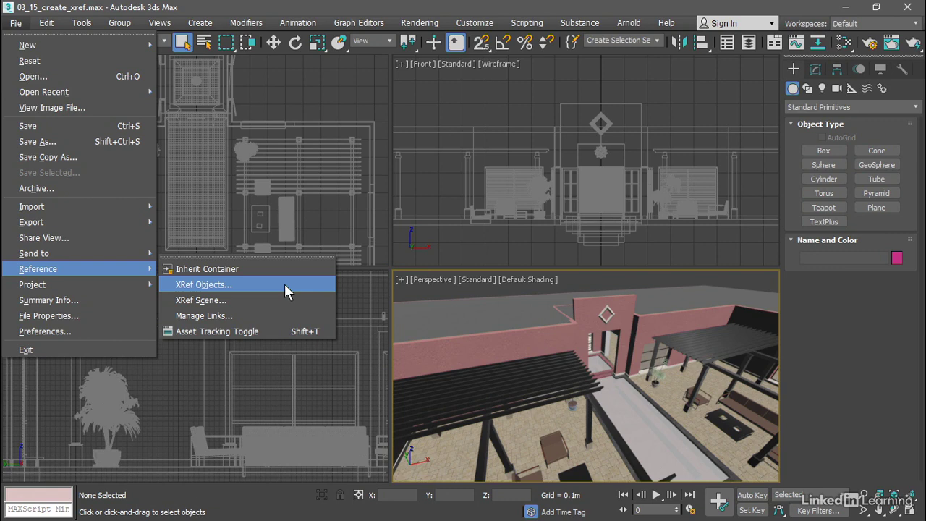
Step: Open the XRef Objects manager, inspect the entities of the sofa_xref.max and chair_xref.max records, and clear the record selection
left_click(284, 285)
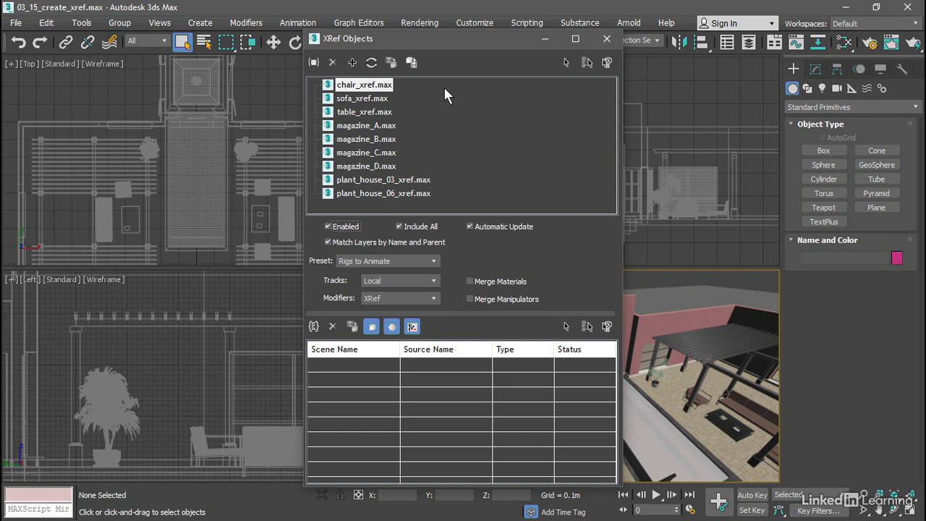
left_click(364, 102)
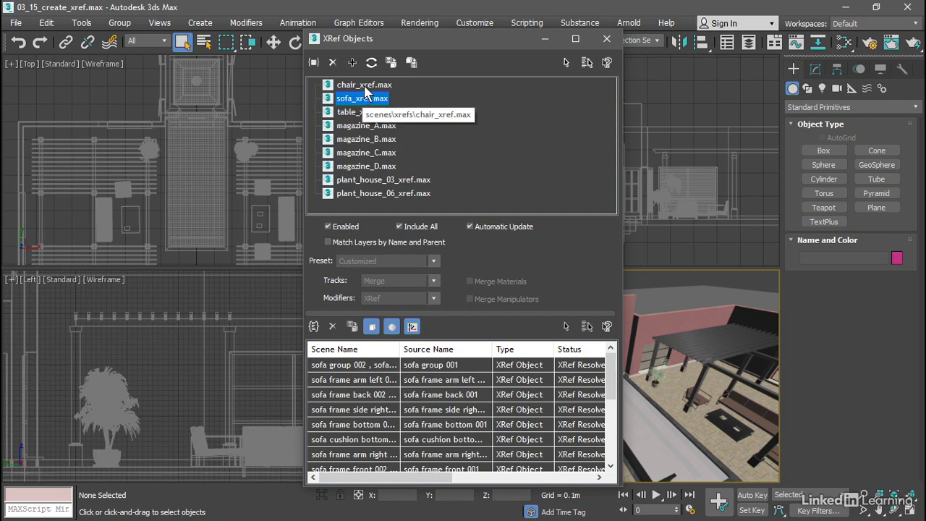
left_click(364, 86)
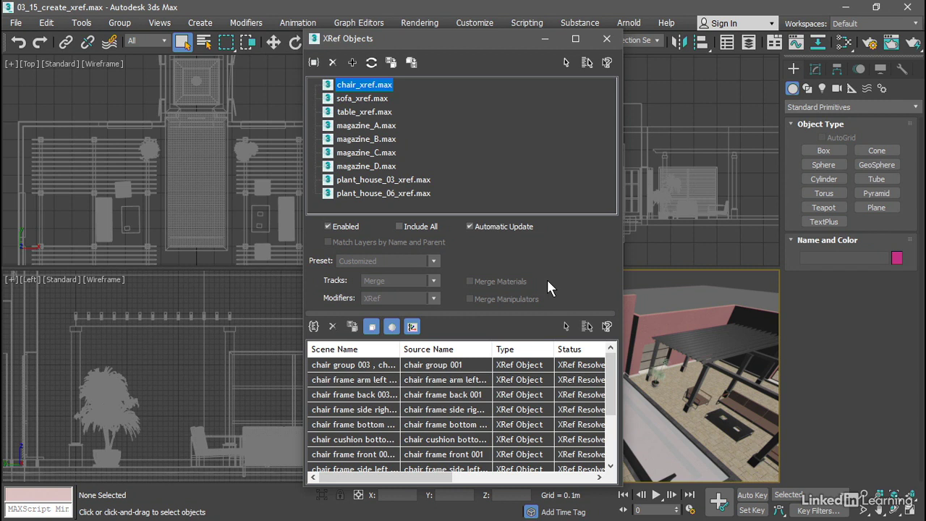
left_click(313, 63)
left_click(352, 203)
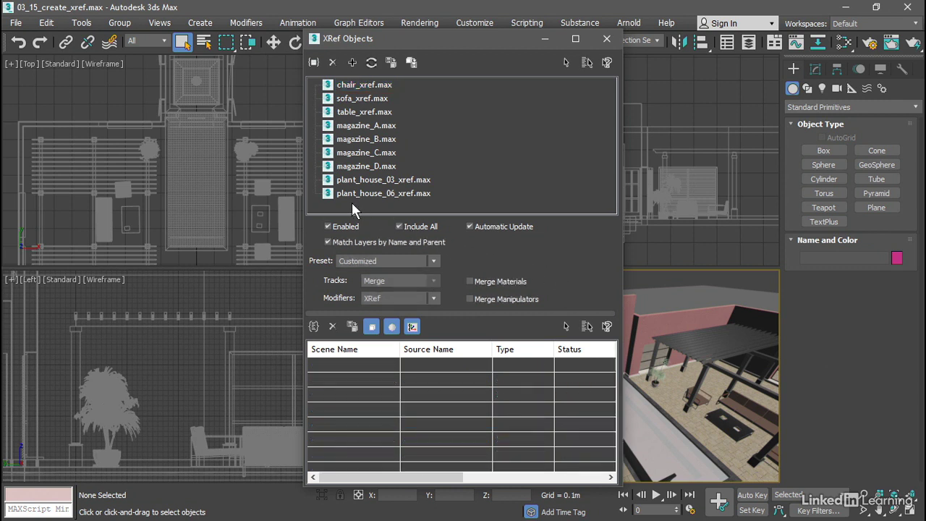
Step: Choose the Static Assets preset, and change both Tracks and Modifiers to XRef to match the Scene/Animated Assets preset
left_click(433, 262)
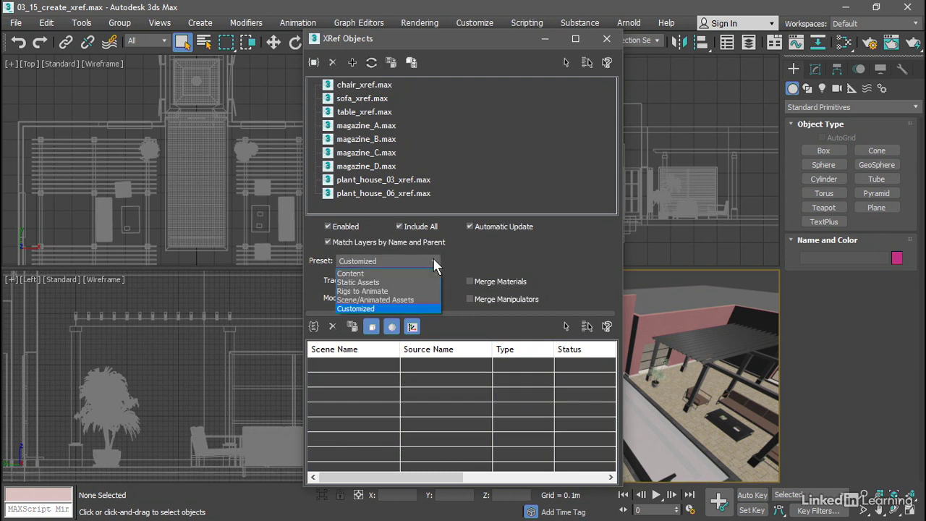
left_click(391, 282)
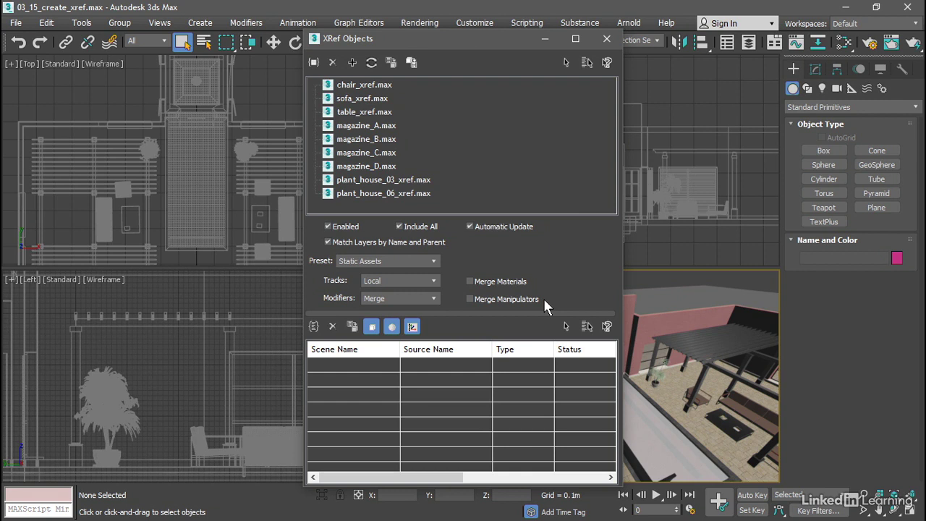
left_click(435, 280)
left_click(419, 299)
left_click(419, 298)
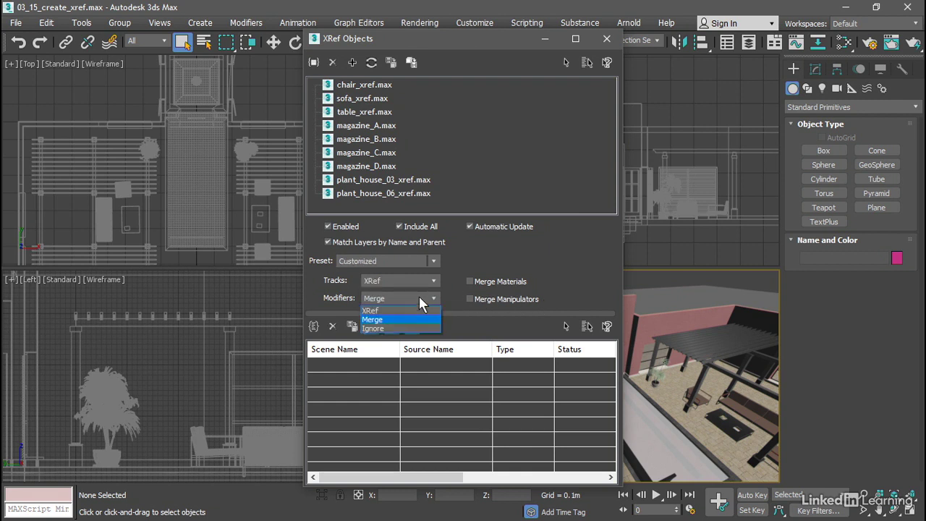
left_click(405, 309)
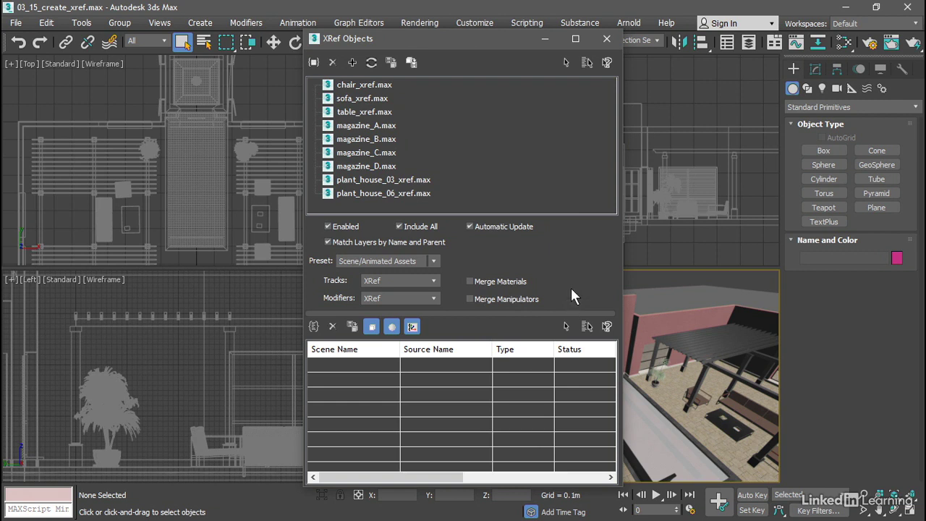
left_click(410, 261)
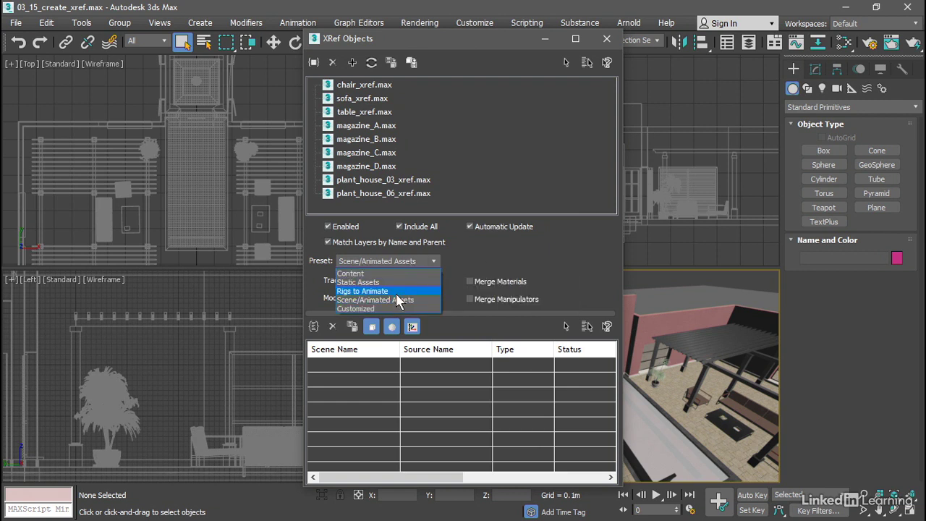
left_click(416, 300)
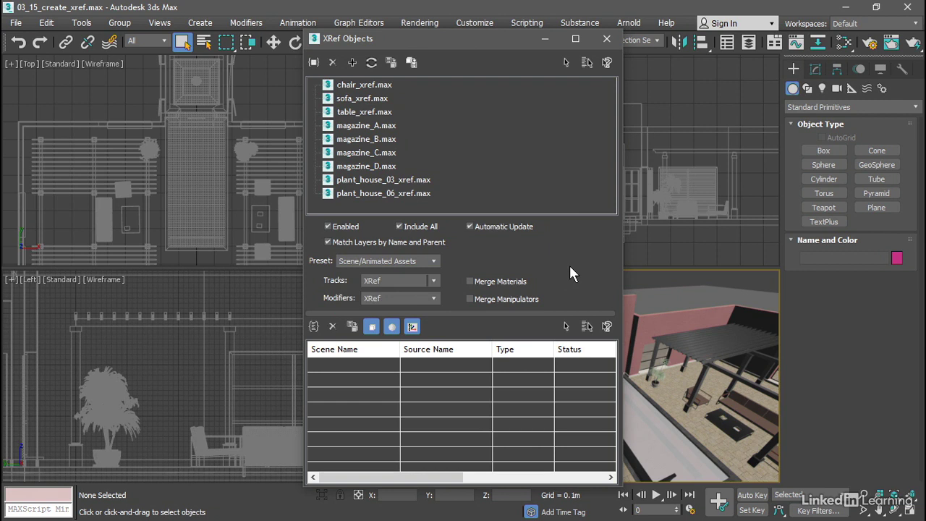
Step: Create an XRef record from vines_xref.max in the xrefs folder and deselect the referenced vines in the scene
left_click(313, 65)
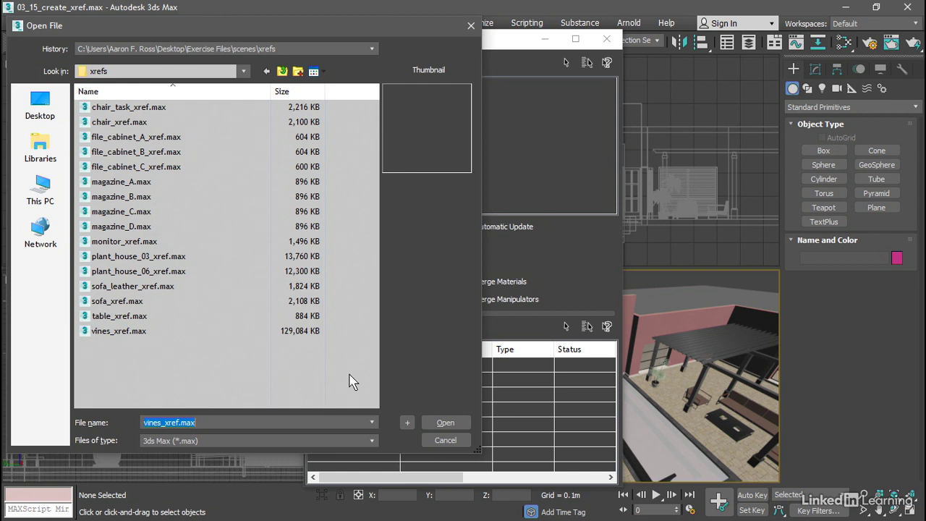
left_click(90, 337)
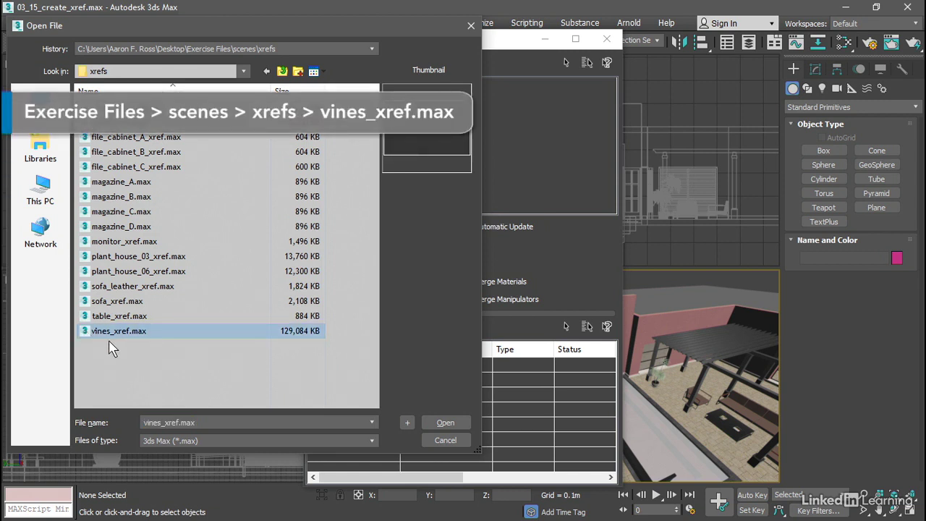
left_click(443, 423)
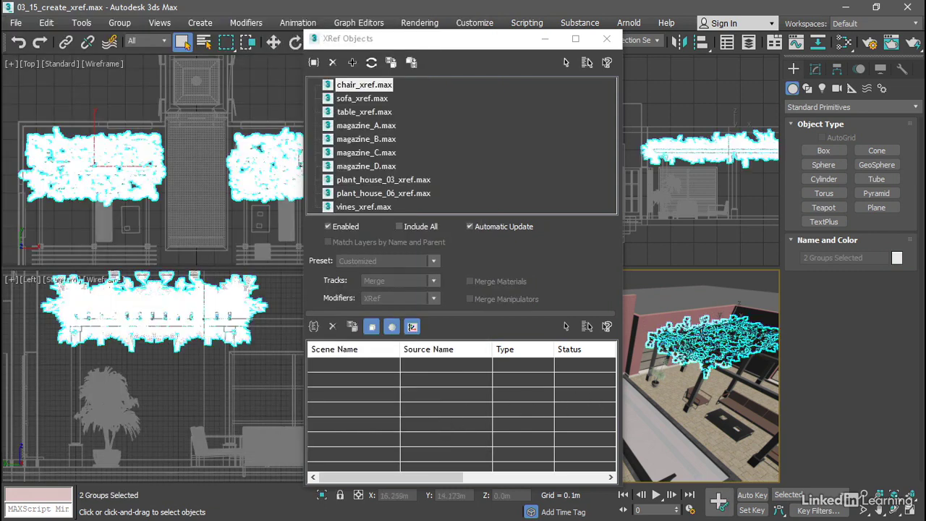
left_click(741, 276)
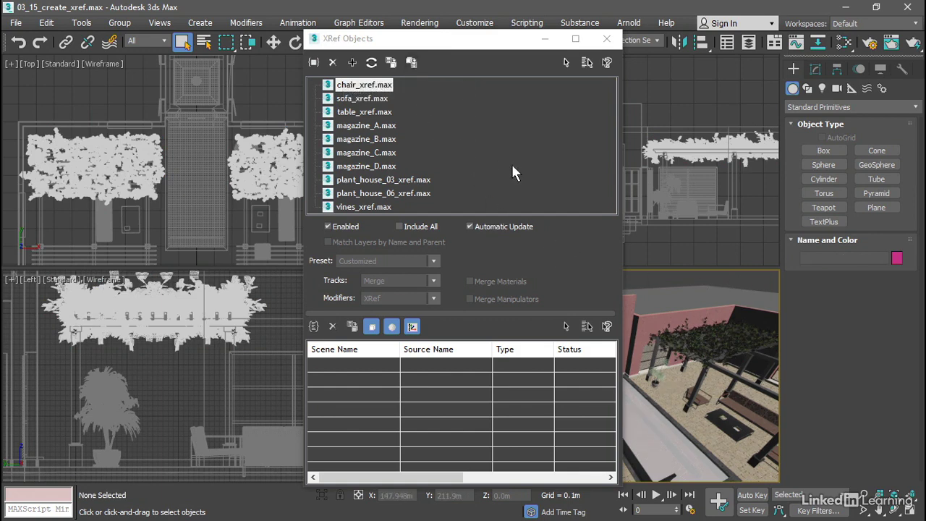
Step: Examine the objects, materials and controllers in the vines_xref.max record, widening the Type column to read the full entries
left_click(359, 205)
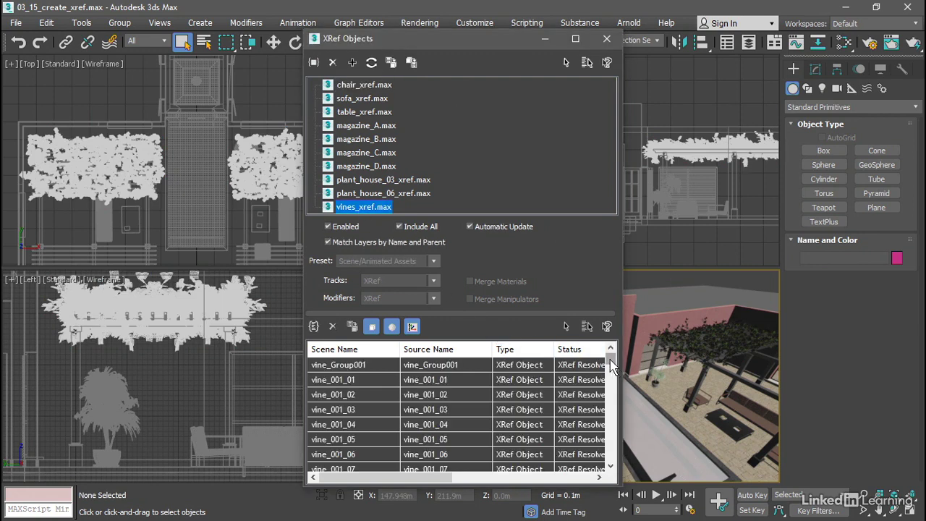
scroll(612, 368, "down", 1)
left_click_drag(611, 368, 610, 407)
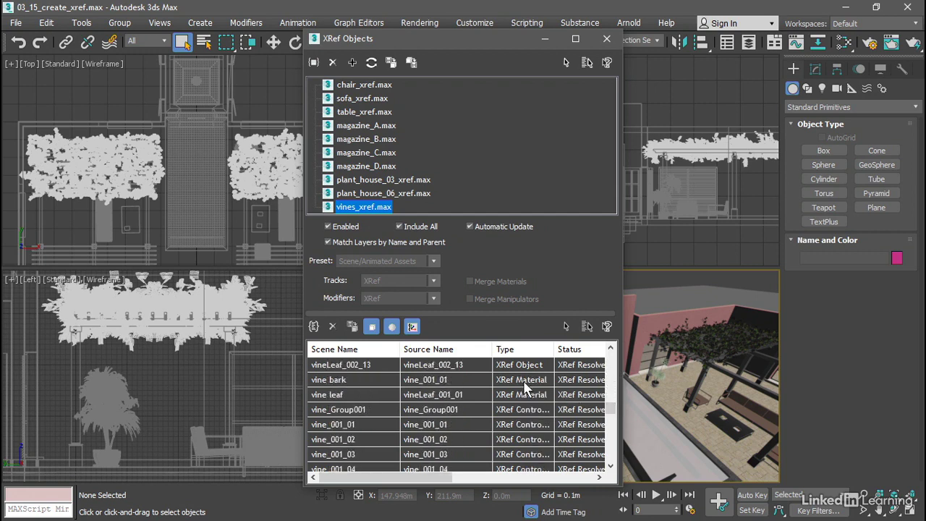
left_click_drag(555, 350, 572, 349)
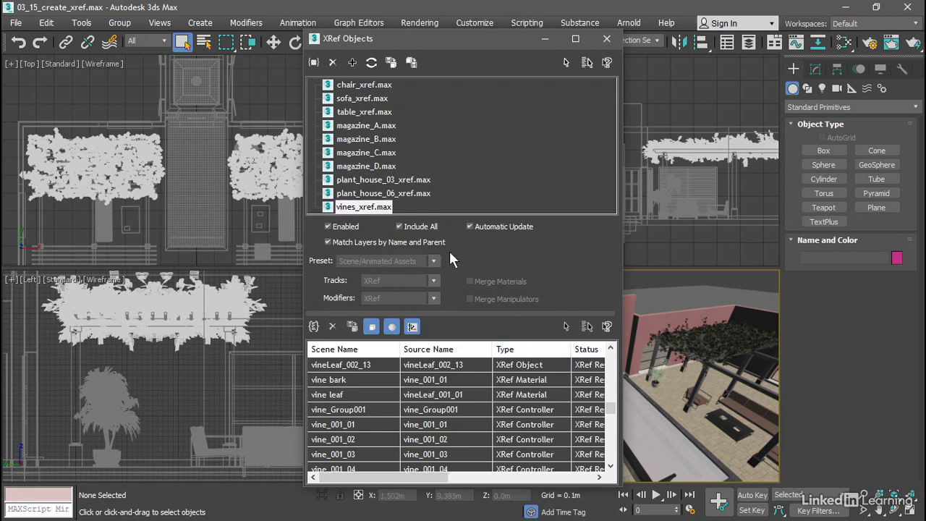
Step: Review the file options available for the vines_xref.max record, leave them unused, and close the XRef Objects manager
left_click(330, 207)
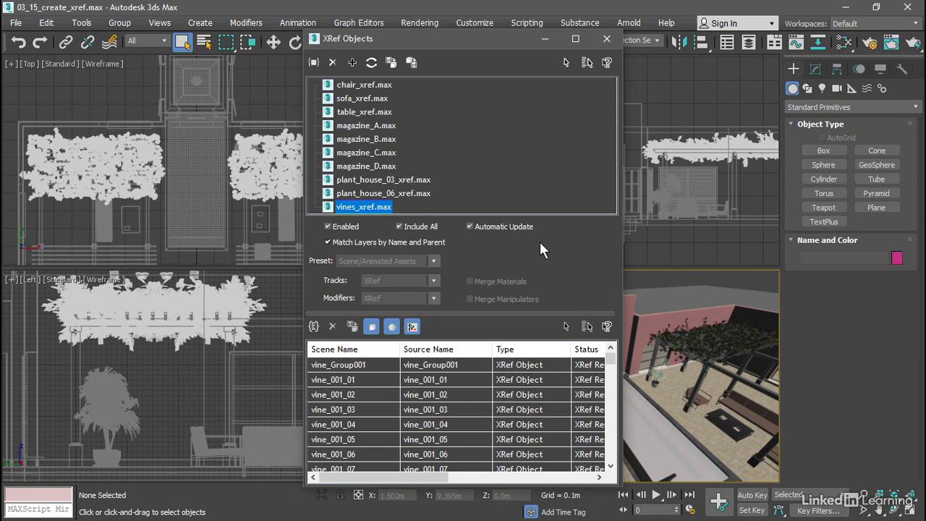
right_click(330, 209)
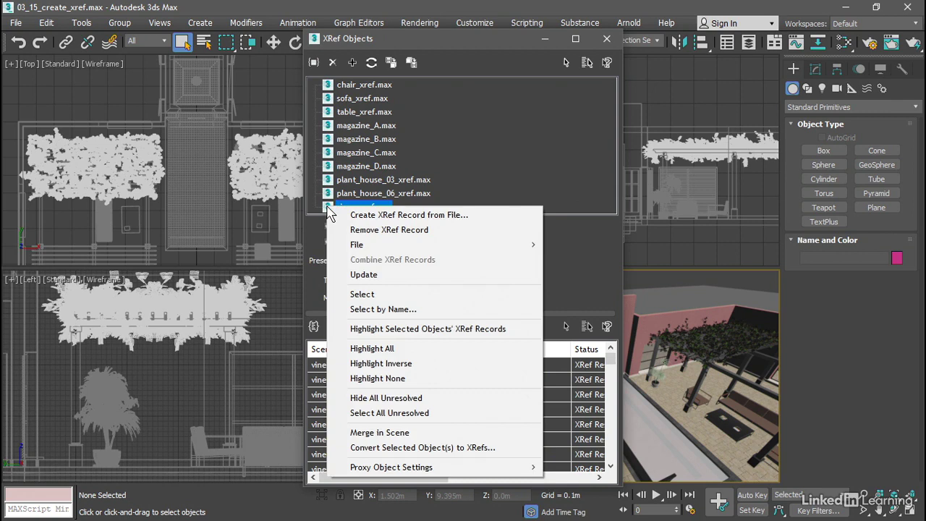
mouse_move(366, 244)
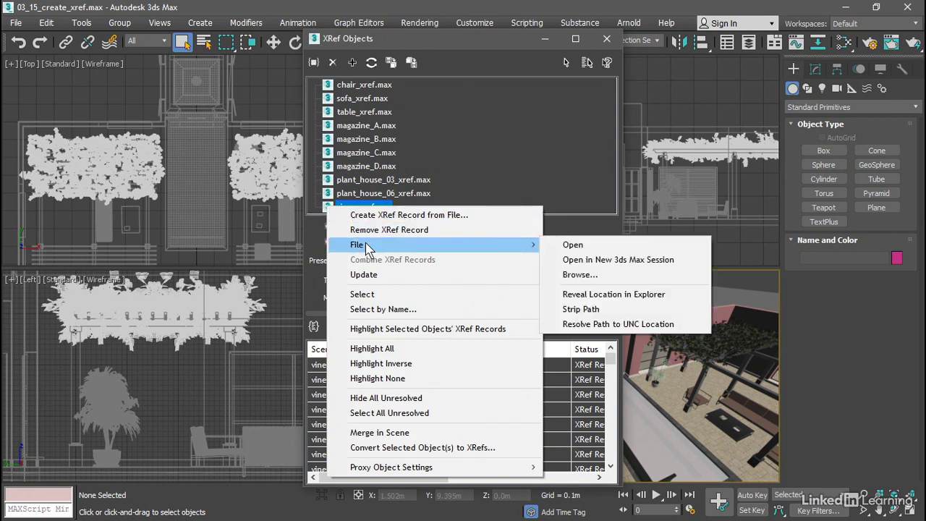
left_click(579, 221)
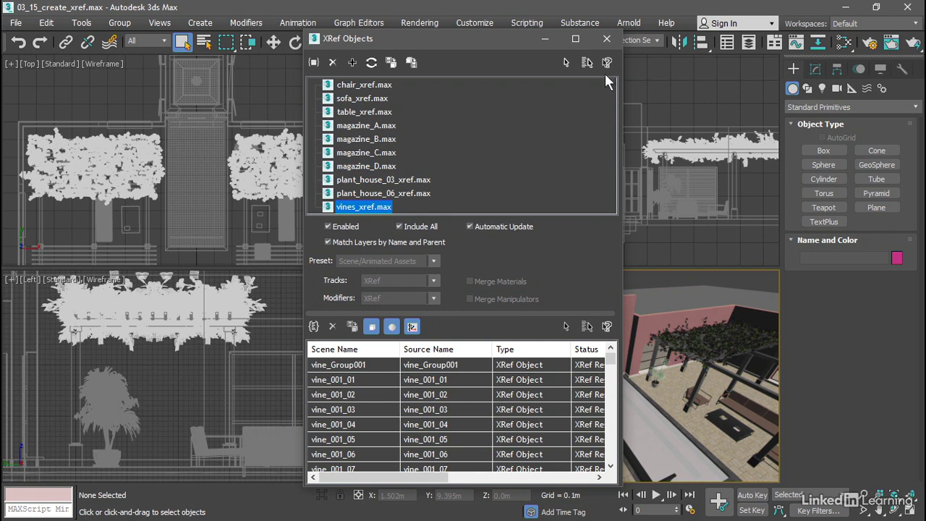
left_click(606, 40)
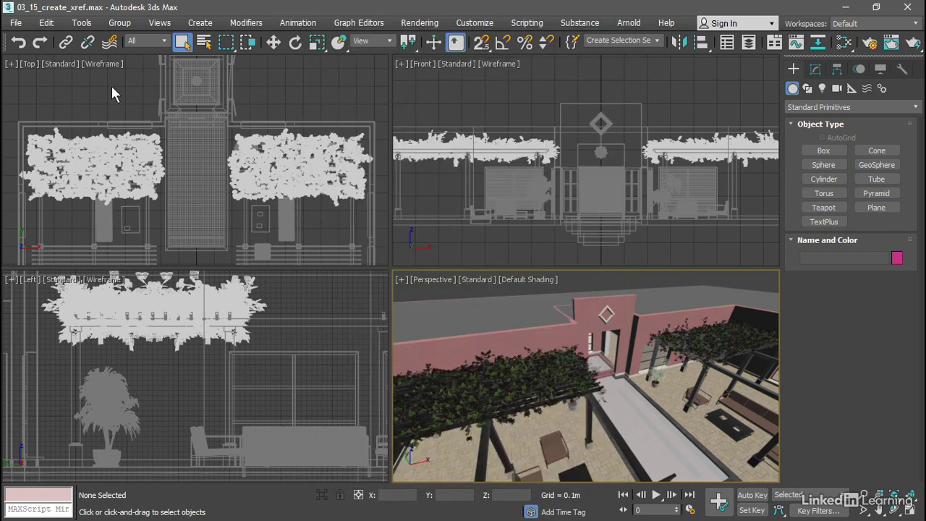
Step: Save the scene in the scenes folder under the new name 03_15_create_xref_finished.max
left_click(15, 24)
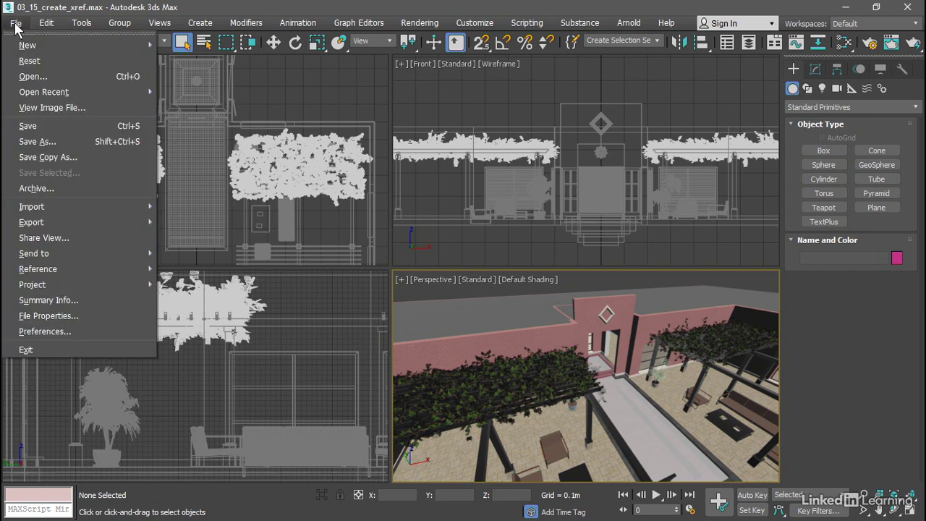
left_click(51, 141)
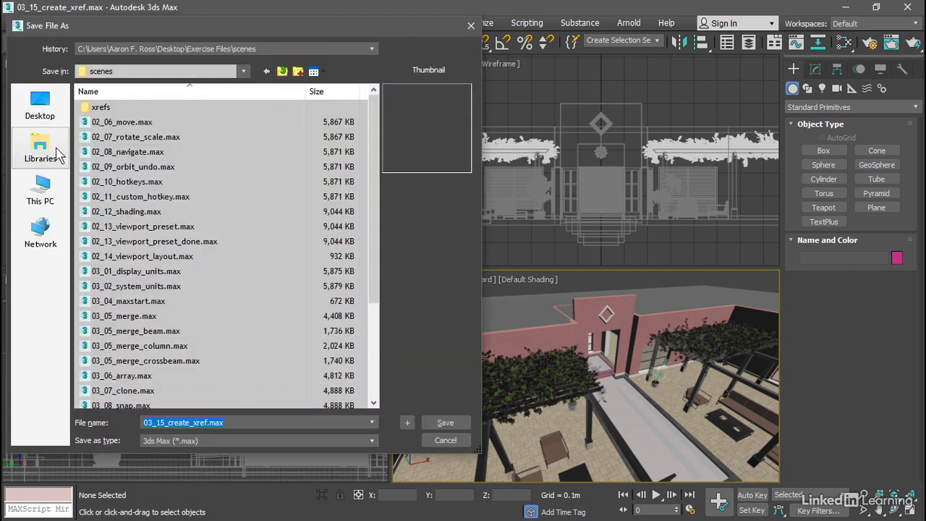
left_click(206, 422)
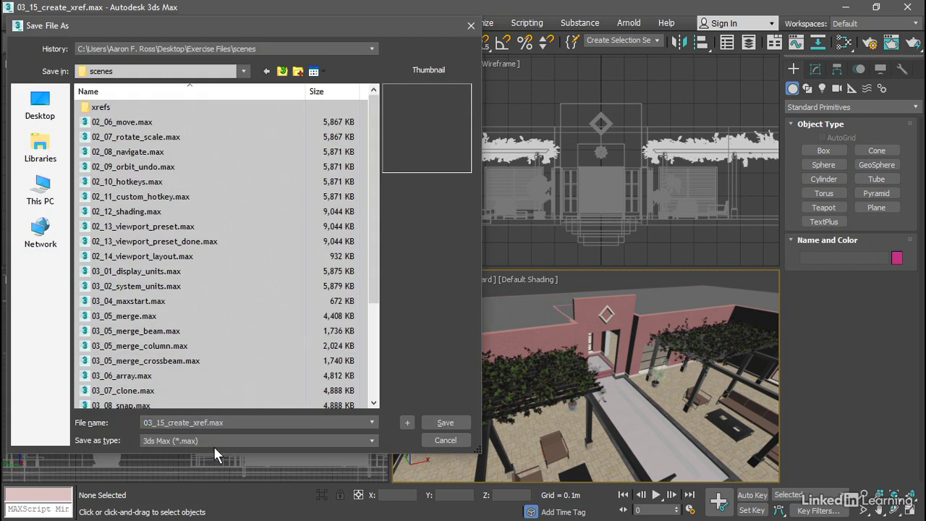
type("_finished")
left_click(446, 423)
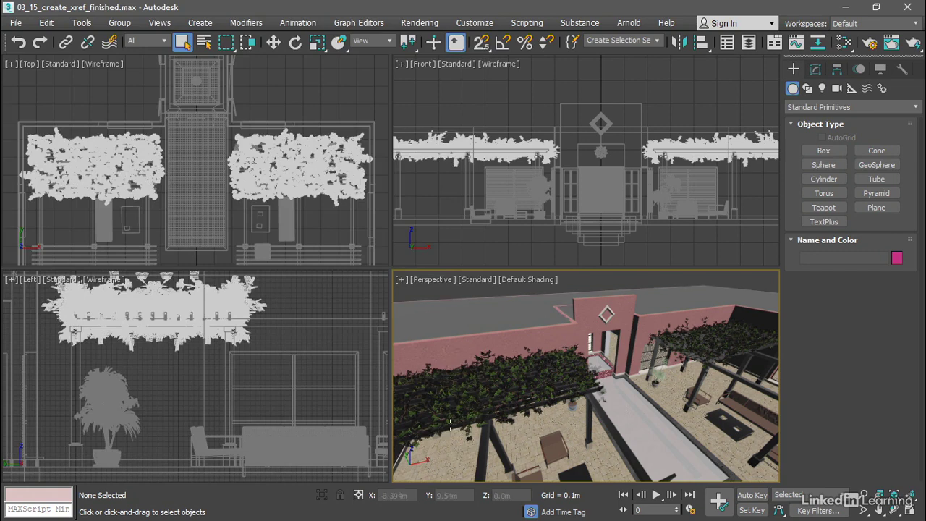
Step: Switch to File Explorer, check the saved scene's file size in the scenes folder, and open the xrefs folder for comparison
left_click(843, 6)
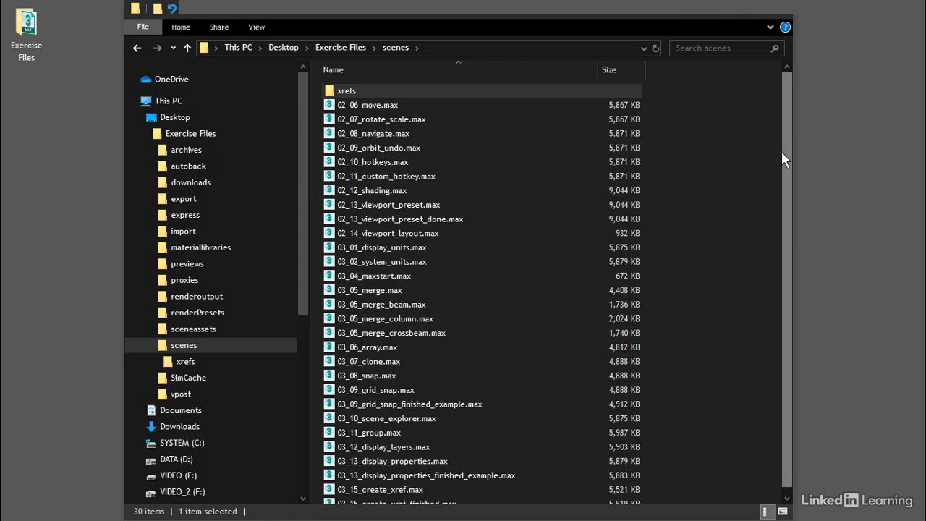
left_click_drag(786, 145, 787, 200)
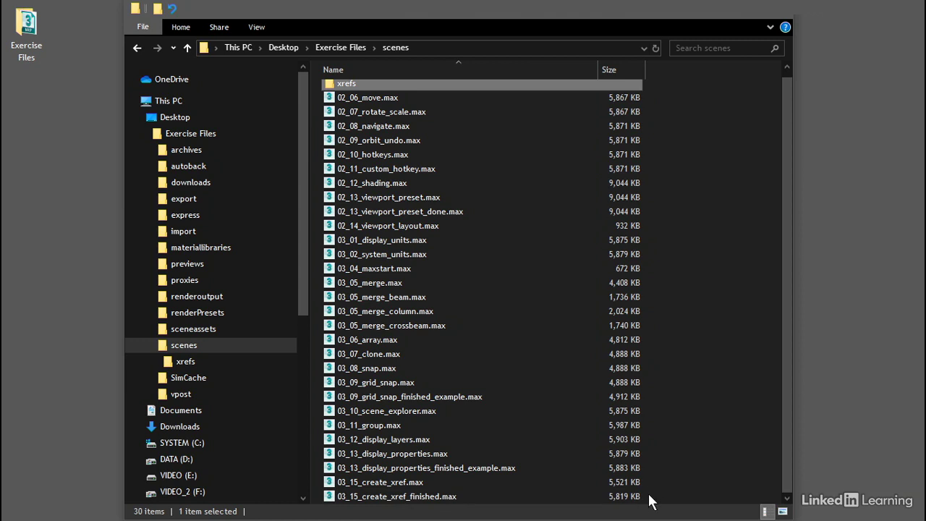
scroll(335, 88, "up", 1)
double_click(334, 87)
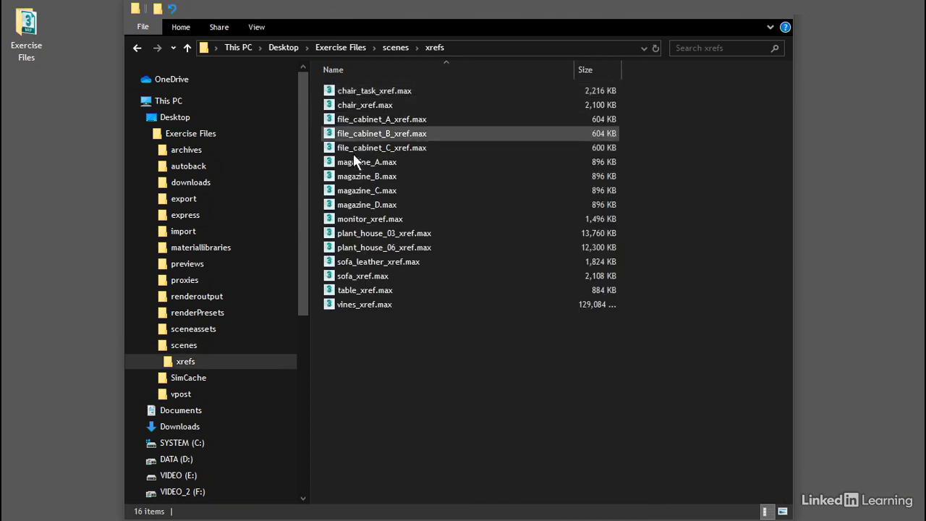